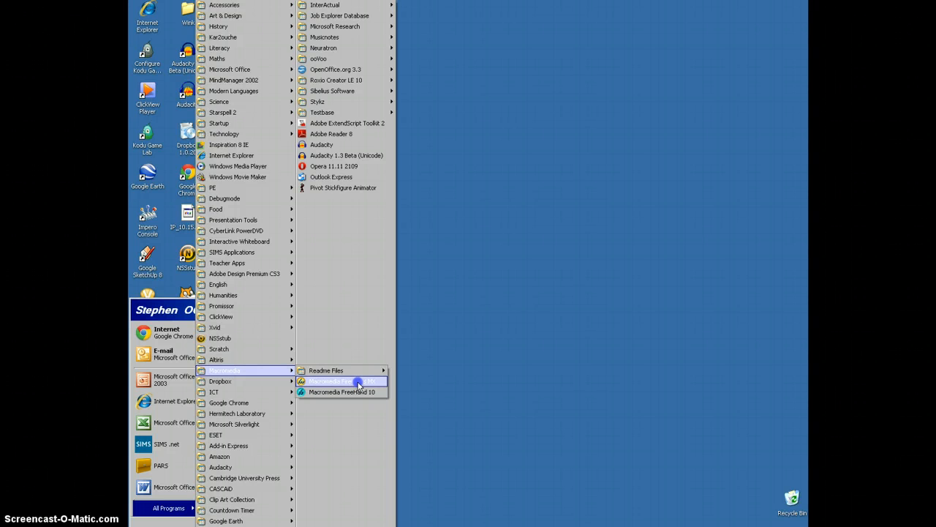
Step: Launch Macromedia Fireworks MX and create a 1024 by 768 pixel document with a custom pale cyan canvas colour
{"action": "left_click", "coordinate": [357, 383]}
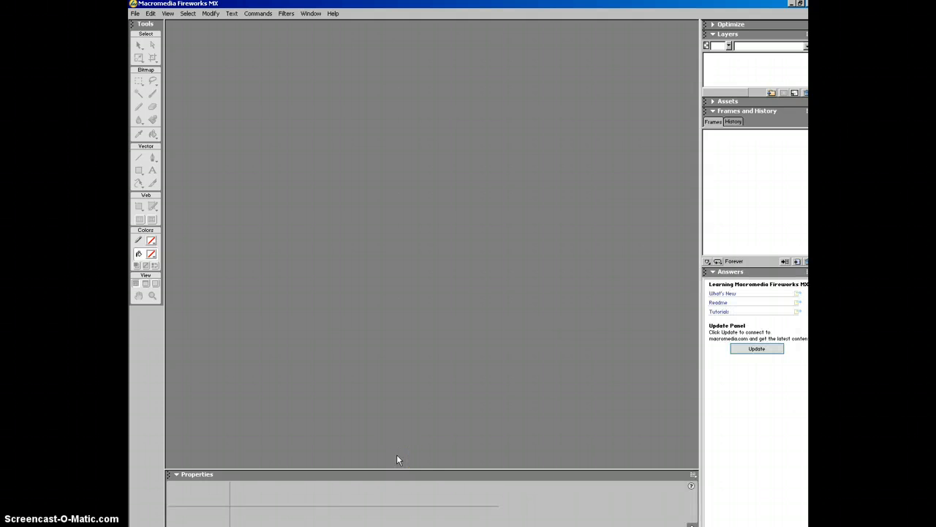
{"action": "left_click", "coordinate": [136, 13]}
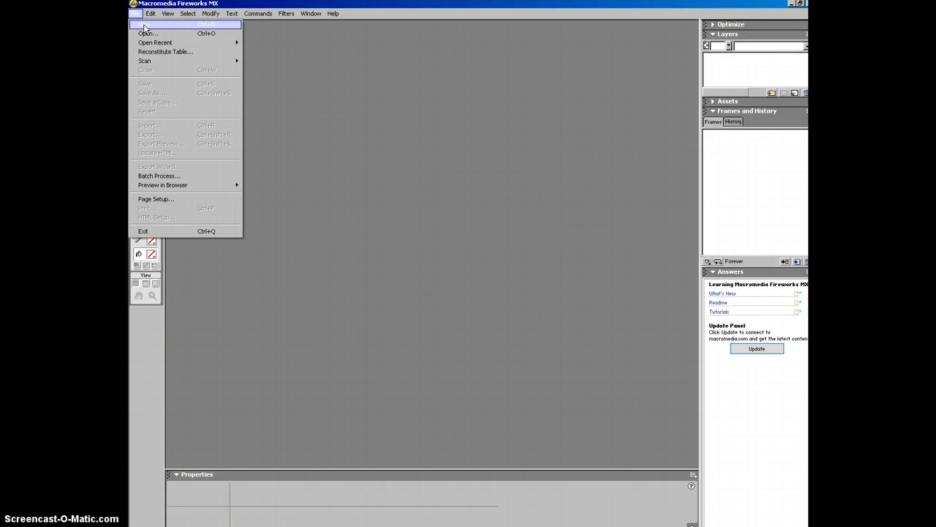
{"action": "left_click", "coordinate": [144, 27]}
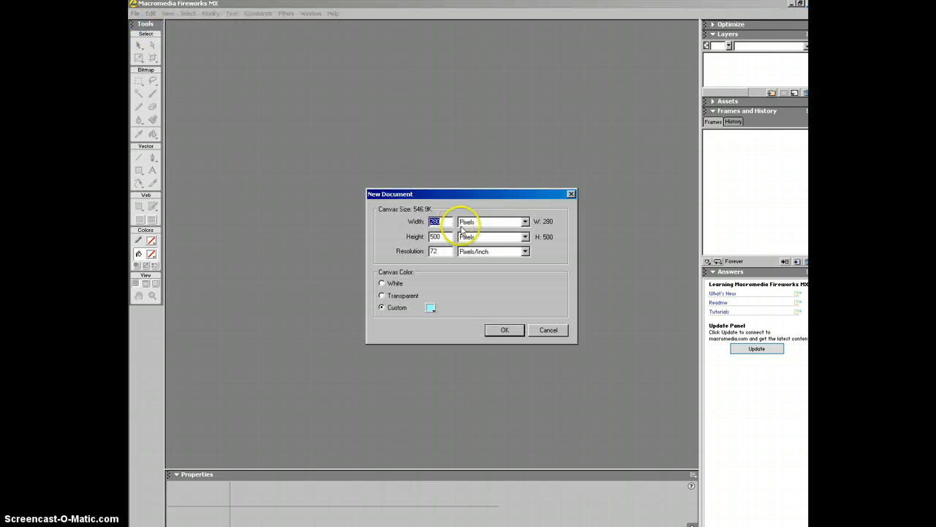
{"action": "left_click", "coordinate": [447, 221]}
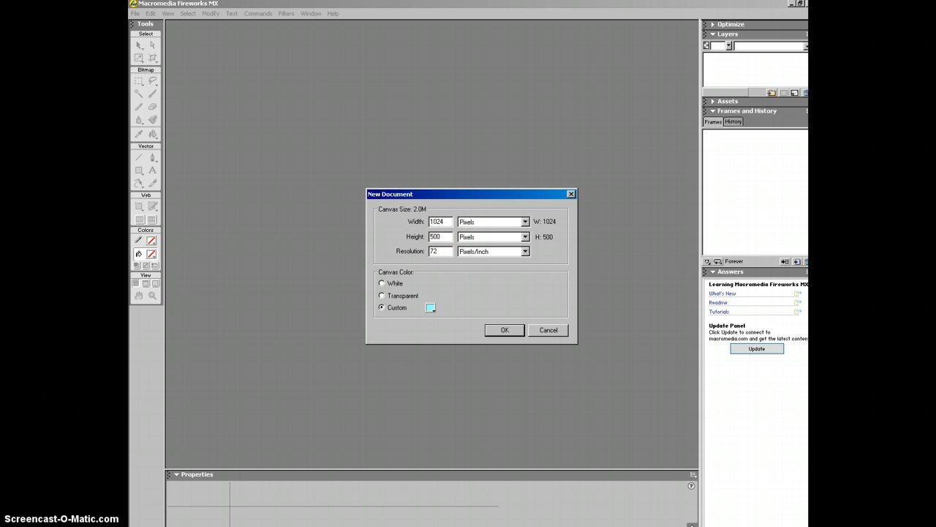
{"action": "left_click_drag", "start_coordinate": [446, 237], "coordinate": [400, 240]}
{"action": "type", "text": "768"}
{"action": "left_click", "coordinate": [430, 308]}
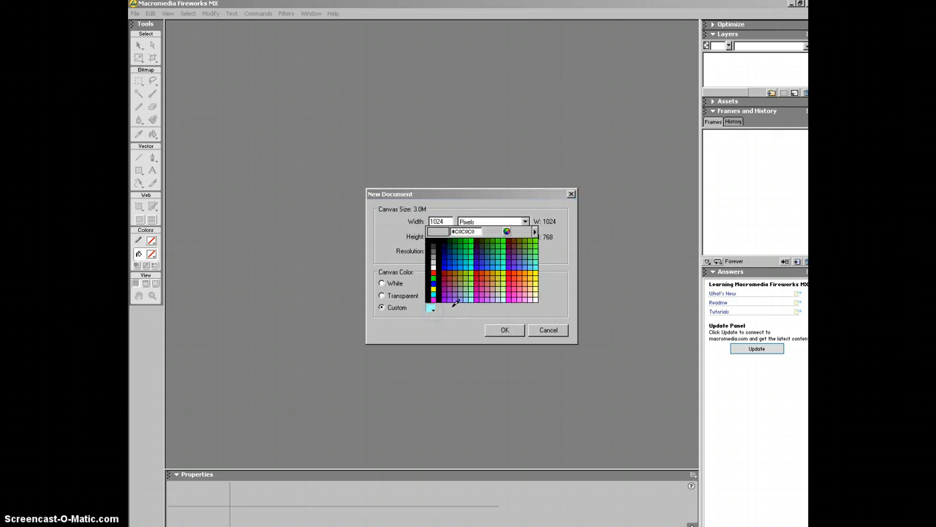
{"action": "left_click", "coordinate": [504, 300]}
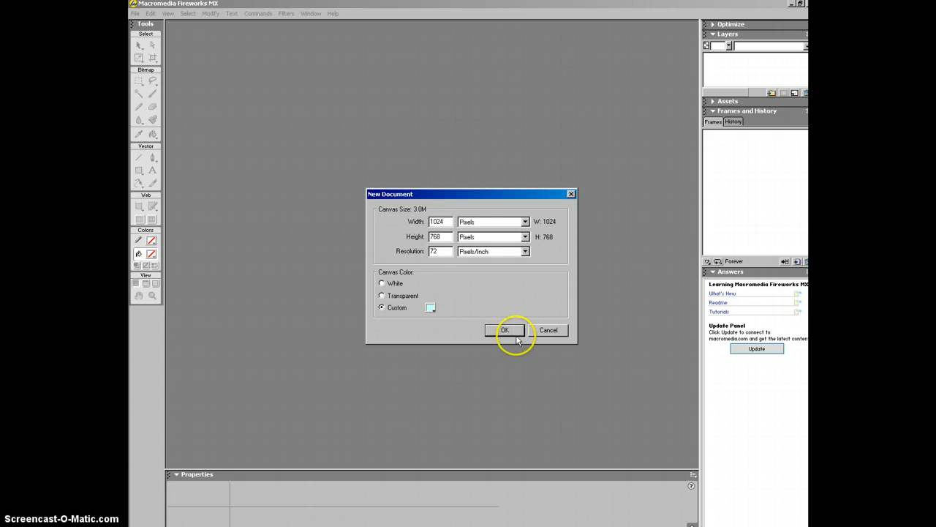
{"action": "left_click", "coordinate": [509, 331]}
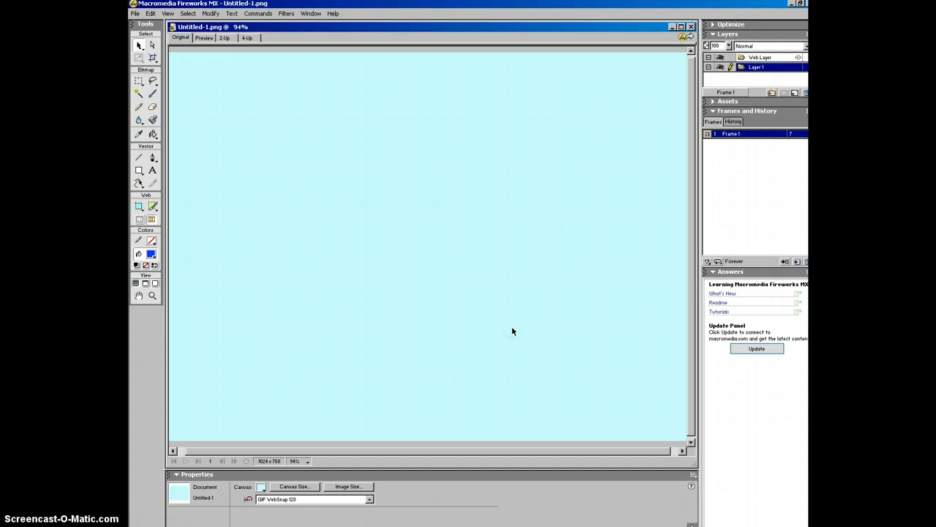
Step: Maximize the document window and set its magnification to 66%
{"action": "left_click", "coordinate": [681, 27]}
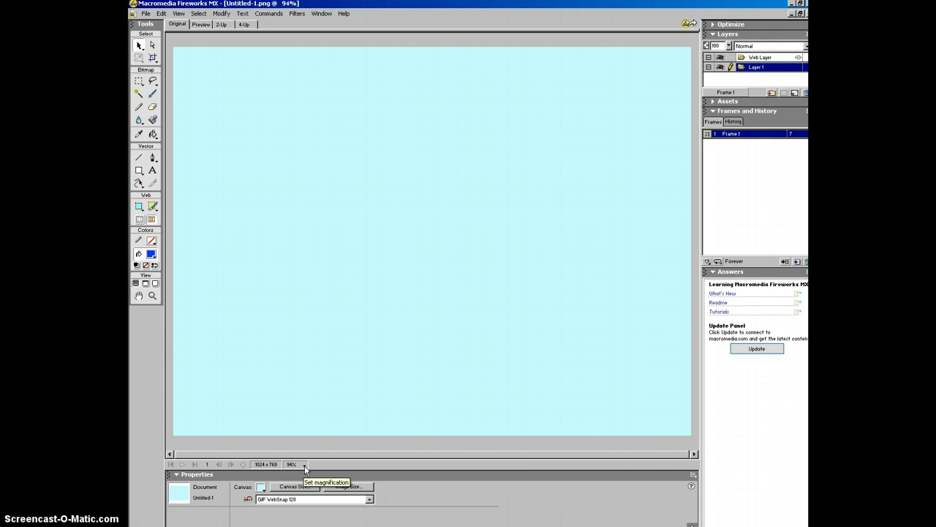
{"action": "left_click", "coordinate": [304, 466]}
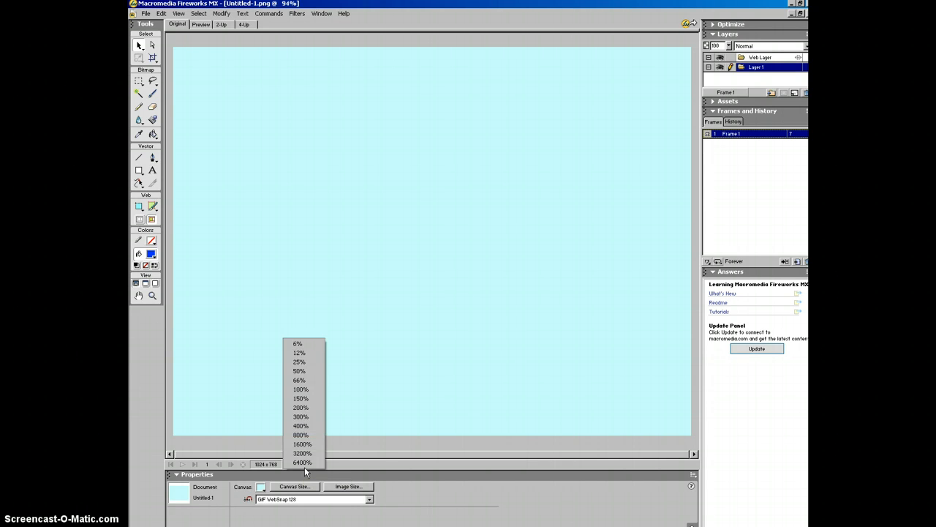
{"action": "left_click", "coordinate": [304, 381]}
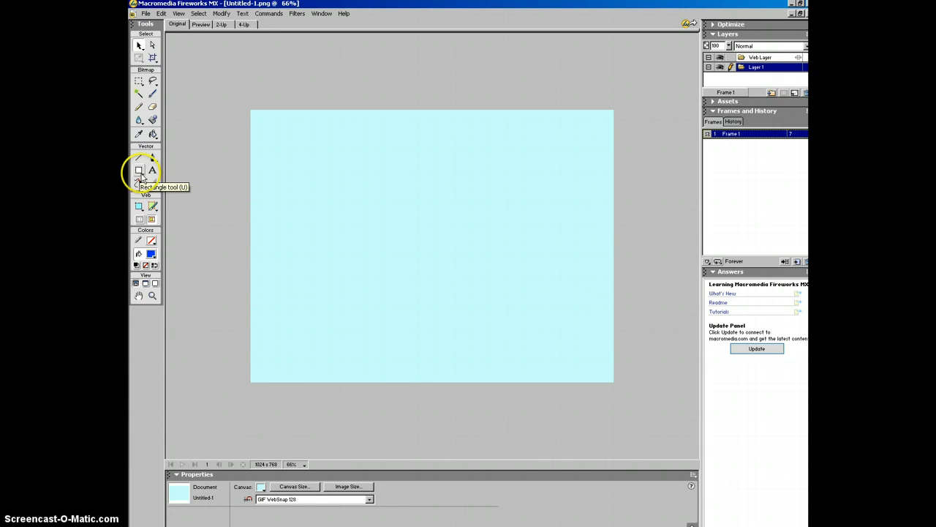
Step: Draw a blue circle about 89 pixels wide with the Ellipse tool and move it near the canvas's lower-left corner
{"action": "left_click", "coordinate": [140, 172]}
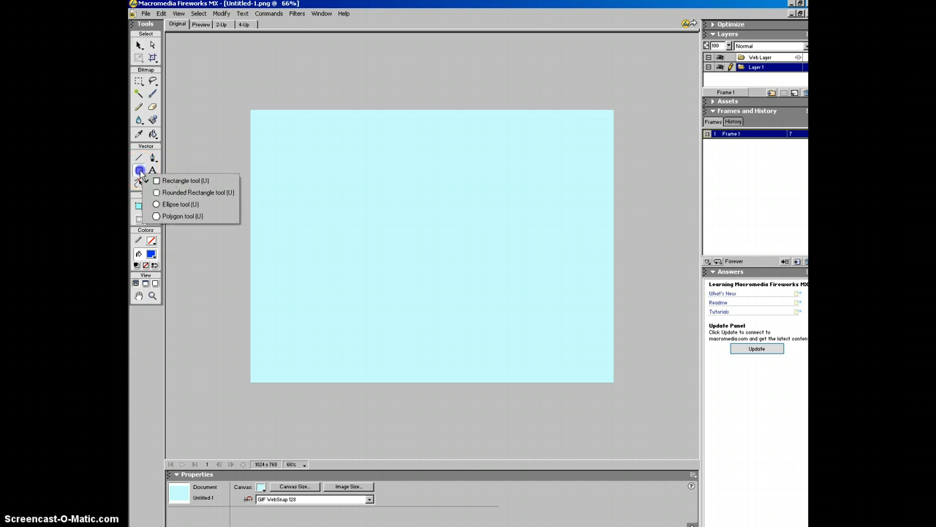
{"action": "left_click", "coordinate": [170, 205]}
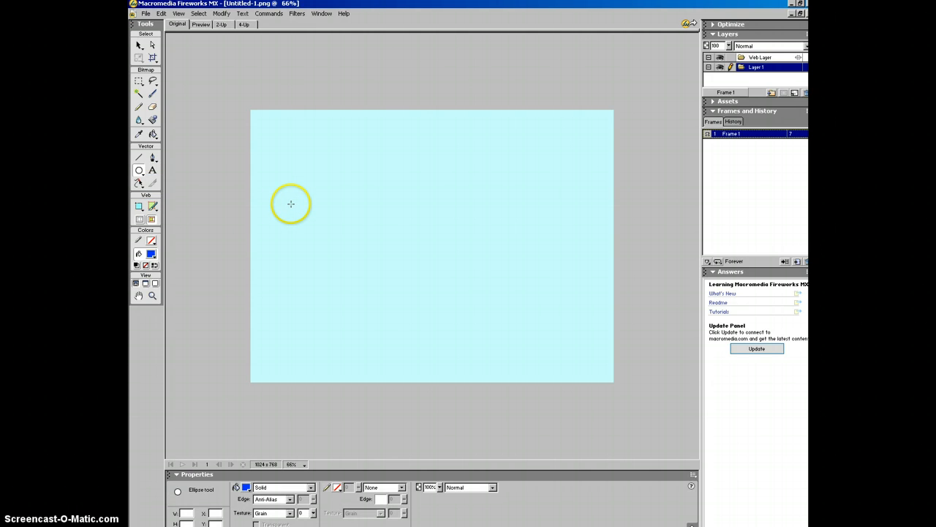
{"action": "left_click_drag", "start_coordinate": [276, 251], "coordinate": [307, 282]}
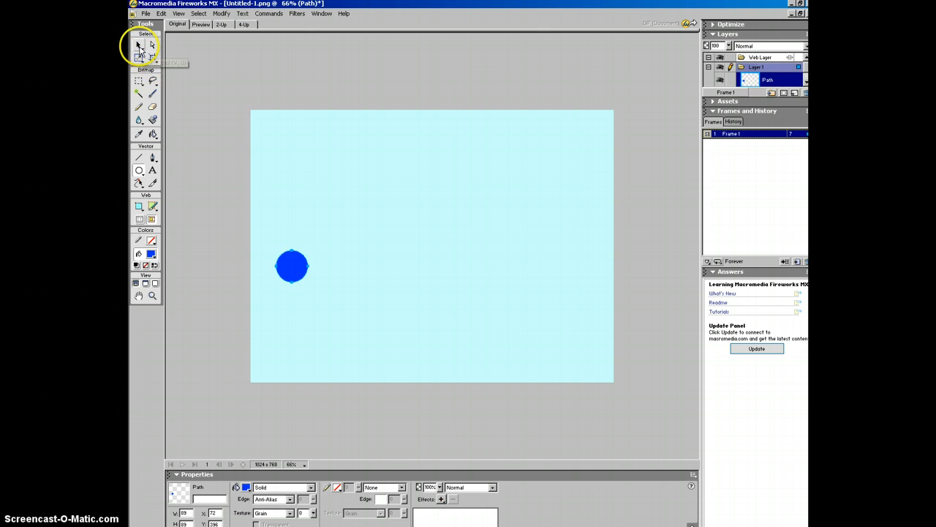
{"action": "left_click", "coordinate": [139, 46]}
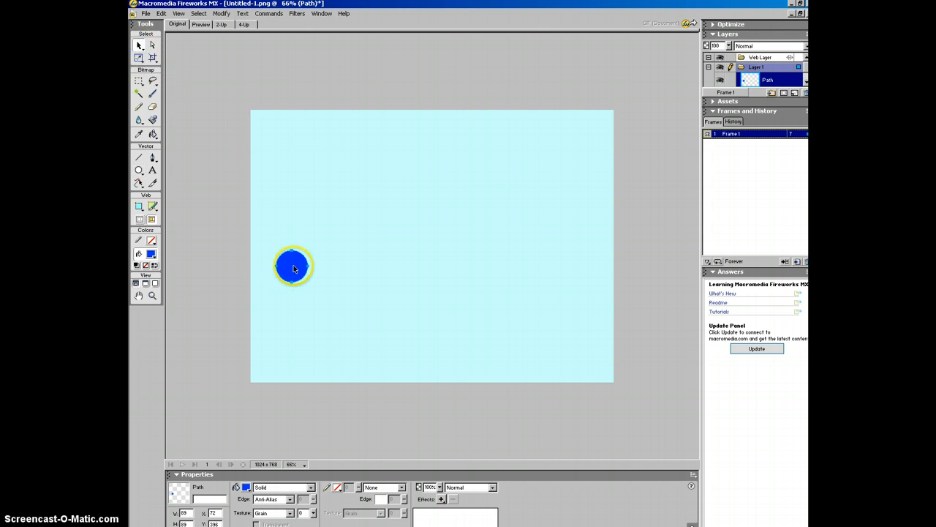
{"action": "left_click_drag", "start_coordinate": [294, 268], "coordinate": [287, 314]}
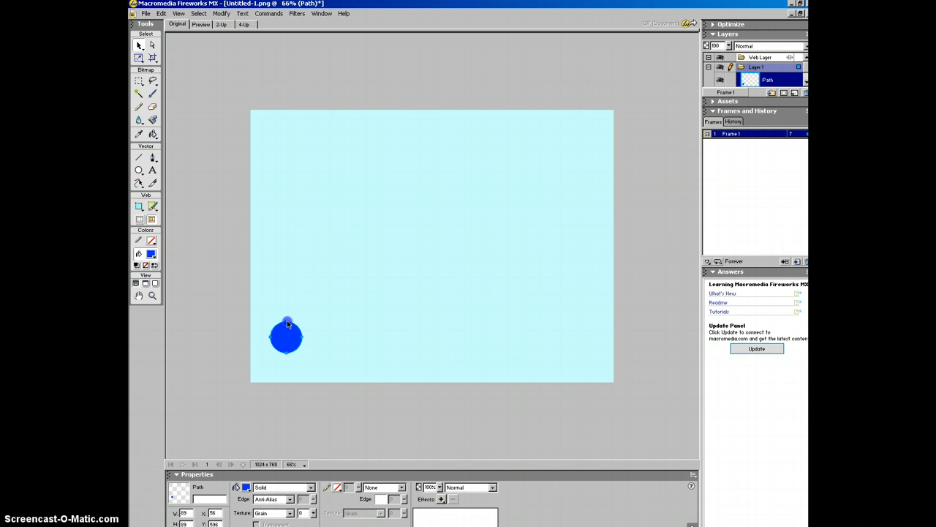
Step: Scale the blue circle up proportionally to about 145 by 145 pixels
{"action": "left_click", "coordinate": [221, 13]}
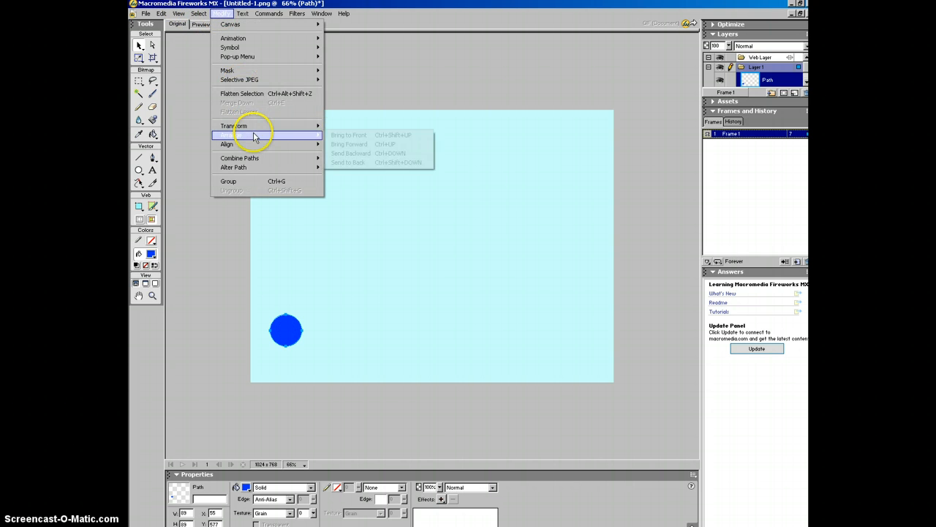
{"action": "mouse_move", "coordinate": [256, 127]}
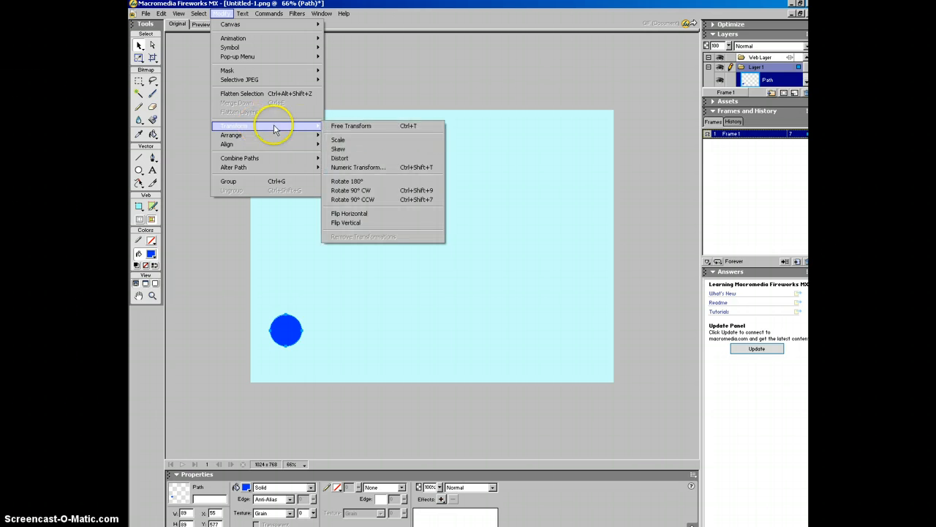
{"action": "left_click", "coordinate": [341, 140]}
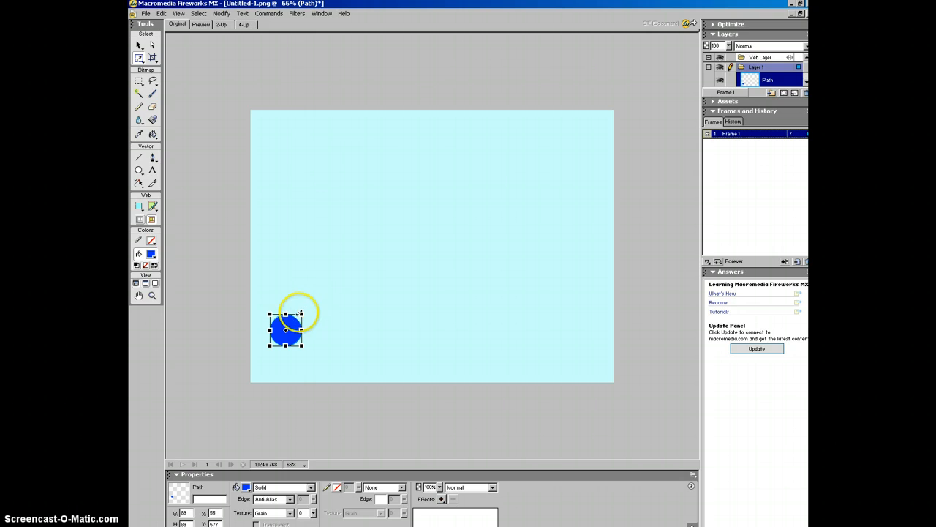
{"action": "left_click_drag", "start_coordinate": [299, 313], "coordinate": [318, 290]}
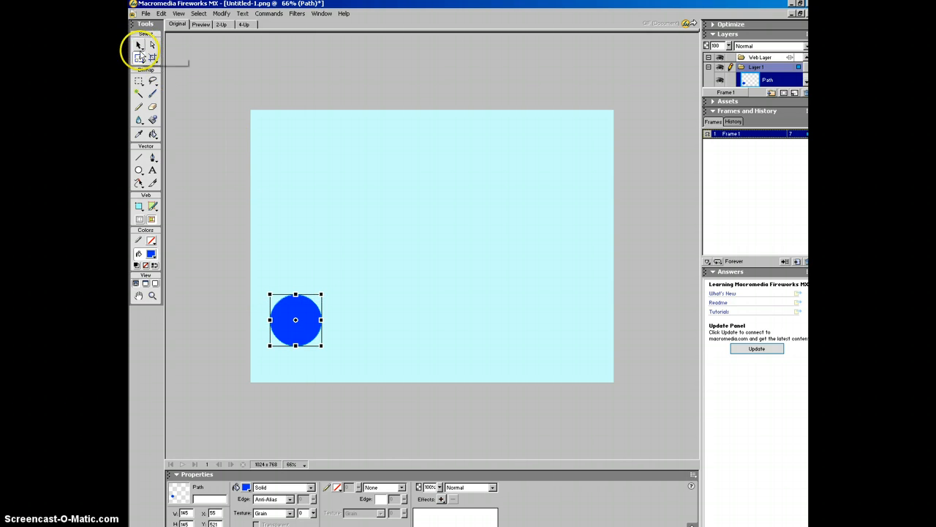
{"action": "left_click", "coordinate": [139, 45]}
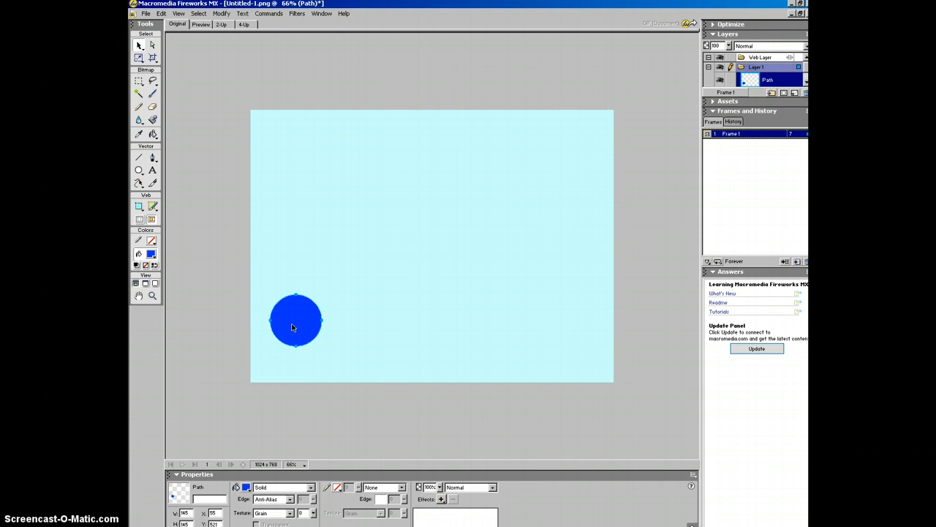
Step: Change the circle's fill colour to dark green and apply the Metal texture to it
{"action": "left_click", "coordinate": [300, 322]}
{"action": "left_click", "coordinate": [245, 487]}
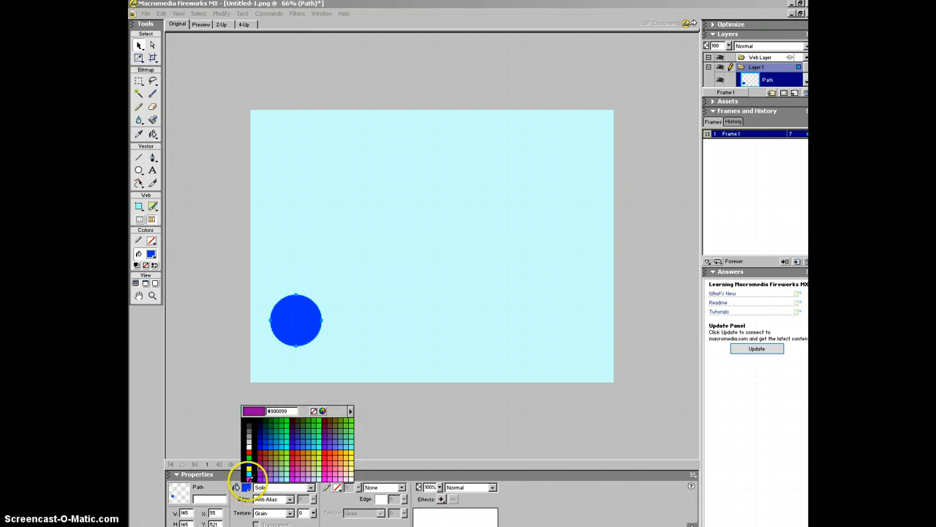
{"action": "left_click", "coordinate": [278, 432]}
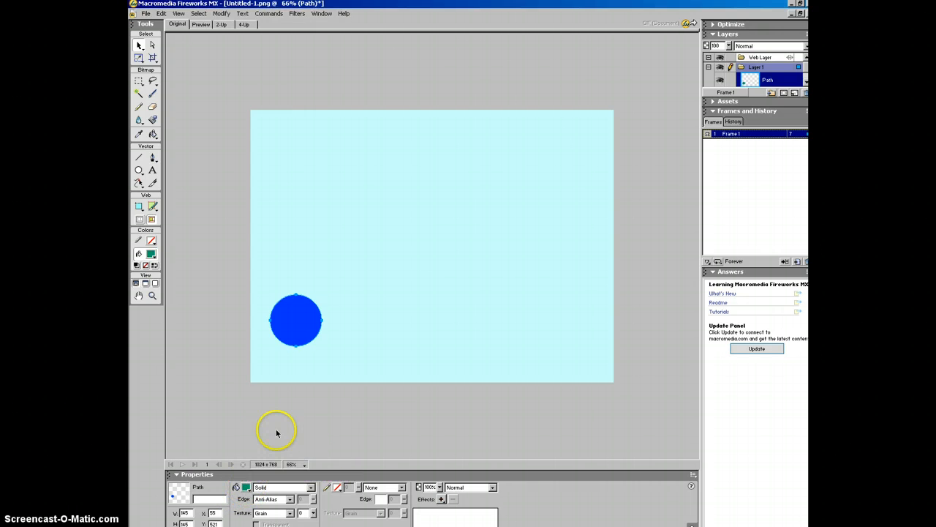
{"action": "left_click", "coordinate": [290, 514]}
{"action": "left_click", "coordinate": [291, 515]}
{"action": "left_click", "coordinate": [291, 515]}
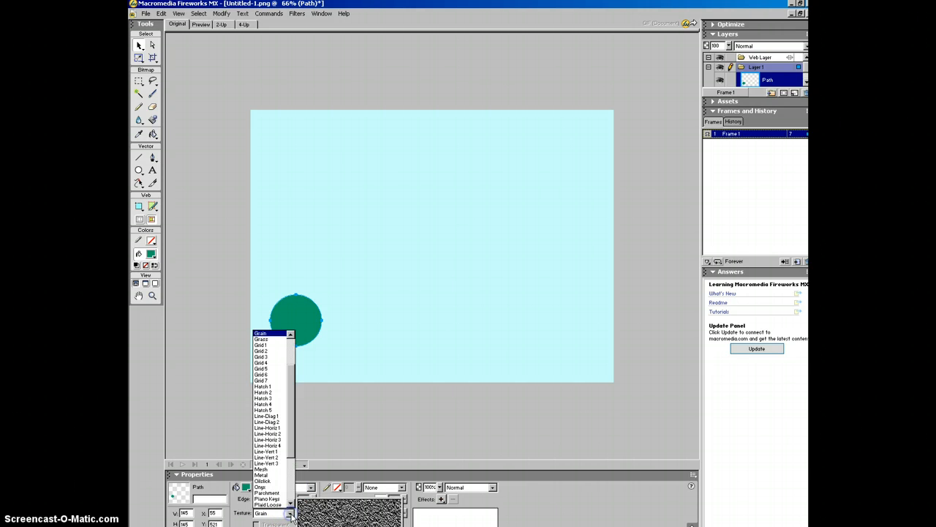
{"action": "left_click", "coordinate": [279, 476]}
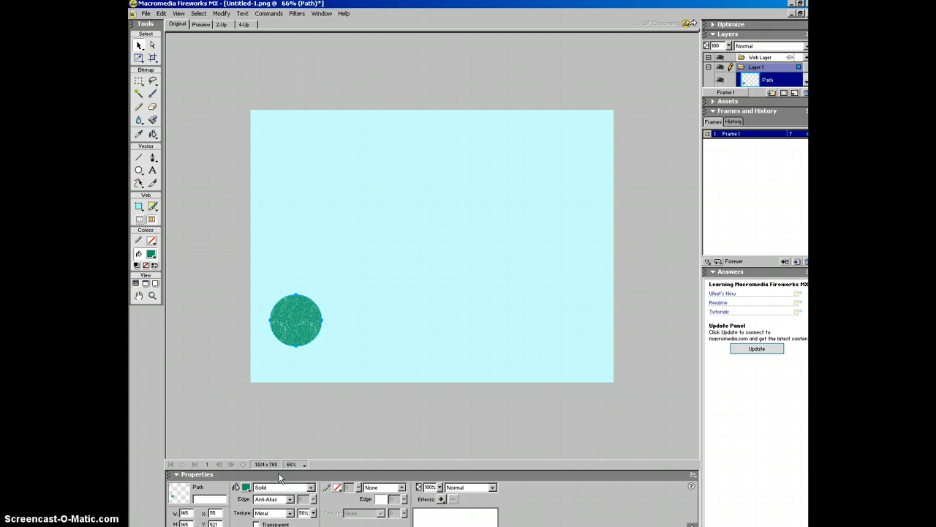
Step: Add a Glow effect to the circle with a halo offset of 16 and a blue glow colour
{"action": "left_click", "coordinate": [441, 500]}
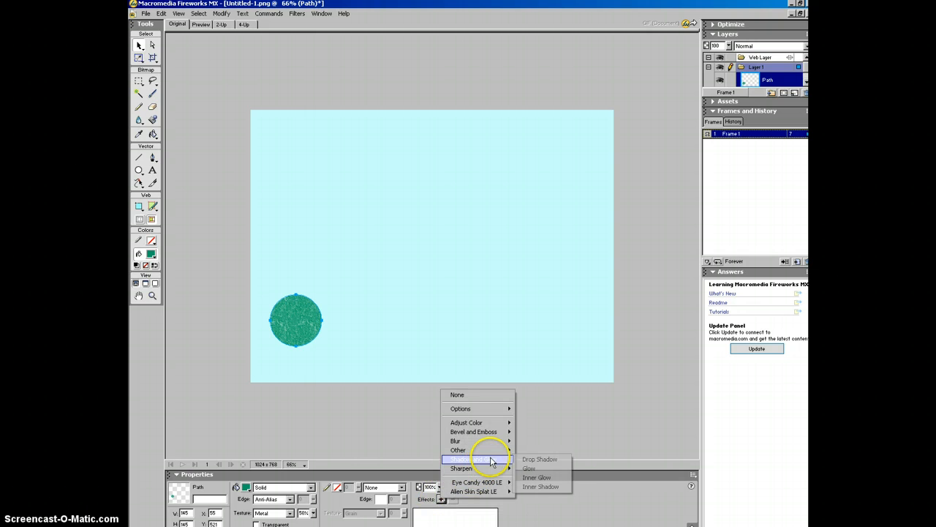
{"action": "left_click", "coordinate": [534, 469]}
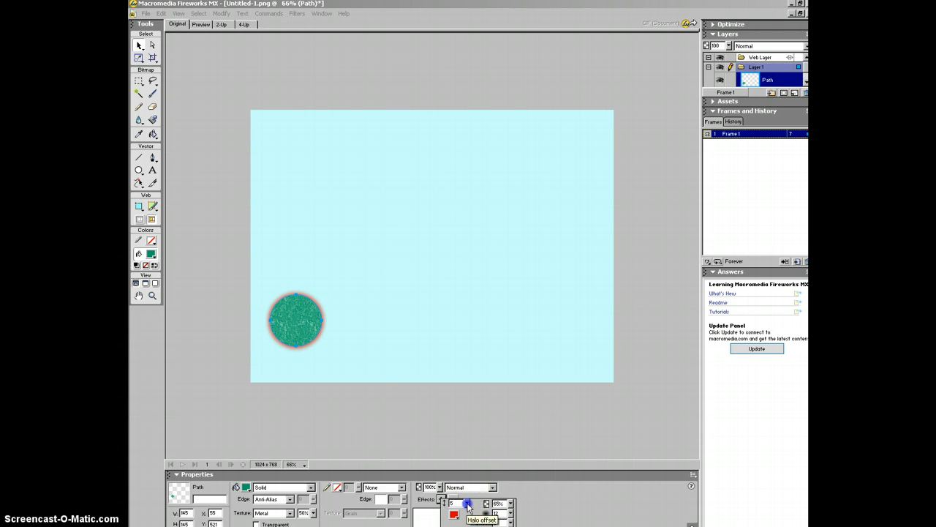
{"action": "left_click_drag", "start_coordinate": [468, 507], "coordinate": [468, 489]}
{"action": "left_click", "coordinate": [455, 516]}
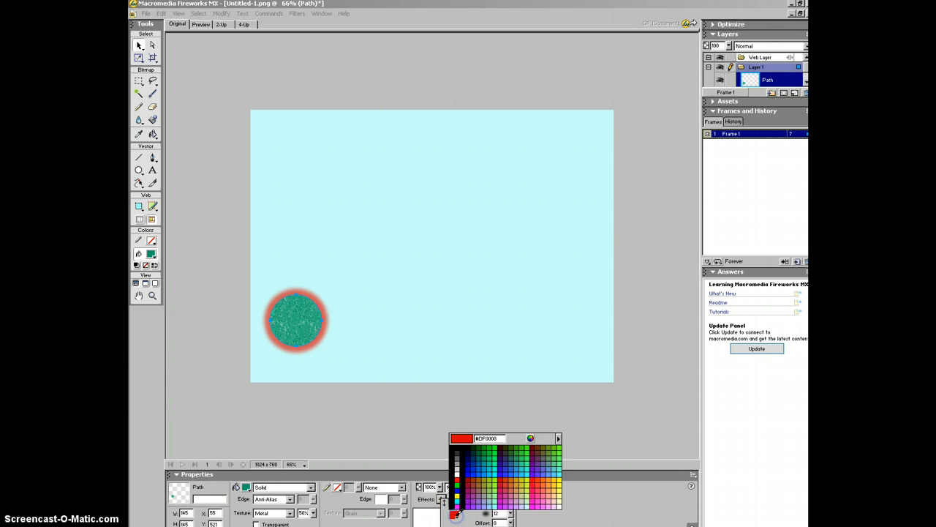
{"action": "left_click", "coordinate": [480, 462]}
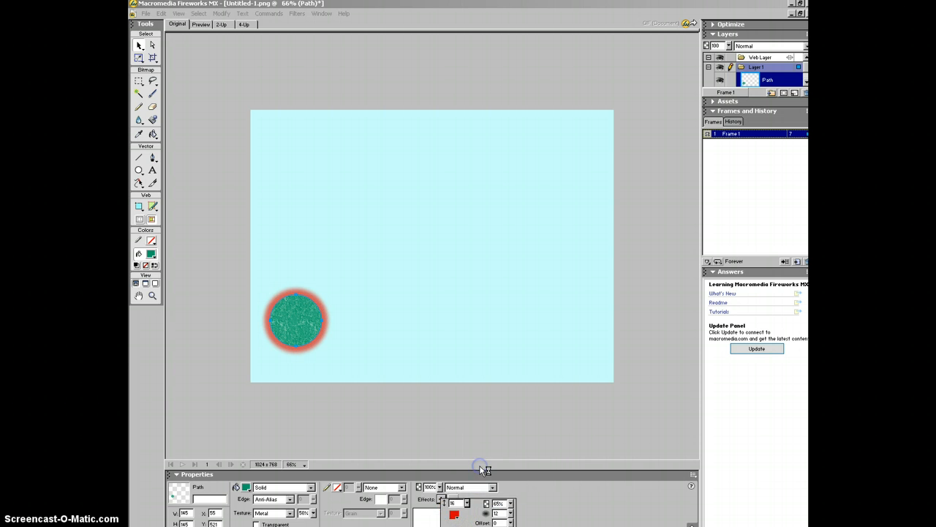
{"action": "left_click", "coordinate": [537, 498]}
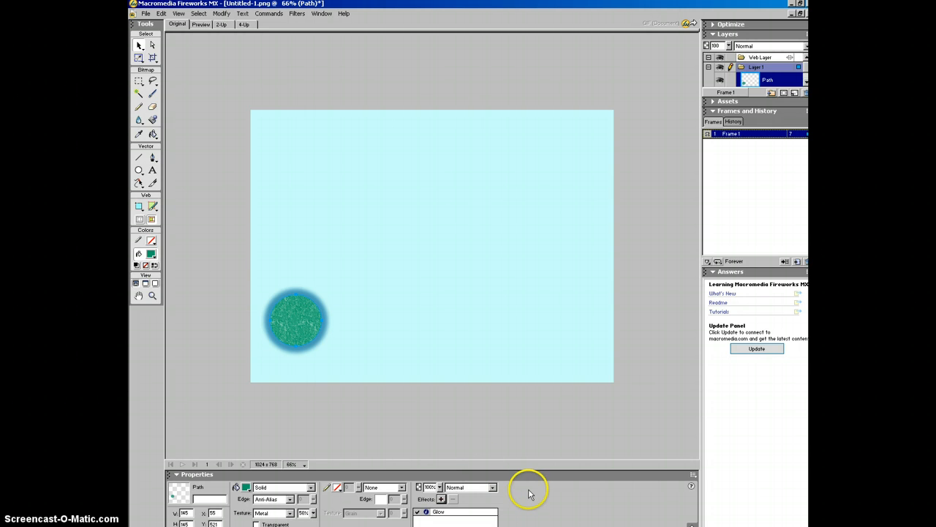
Step: Add an Inner Bevel effect to the circle with the Frame 2 bevel edge shape
{"action": "left_click", "coordinate": [441, 499]}
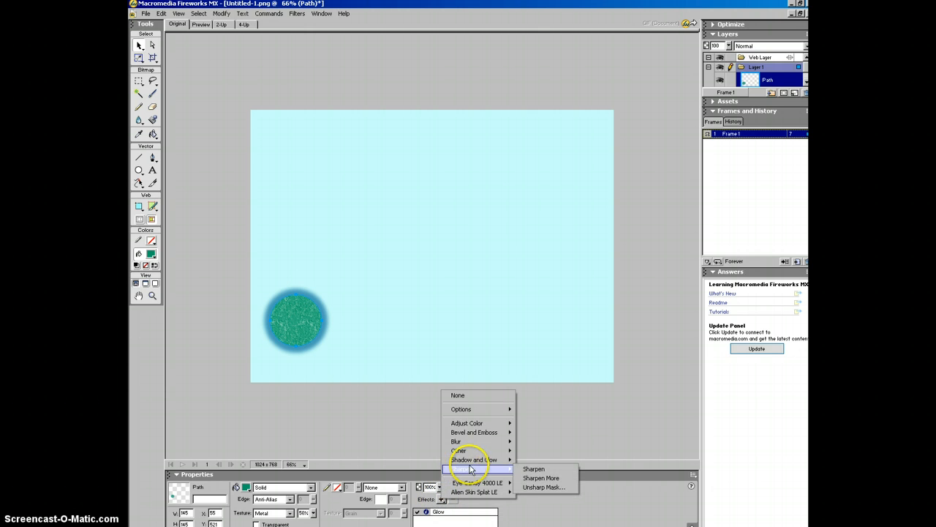
{"action": "mouse_move", "coordinate": [494, 432]}
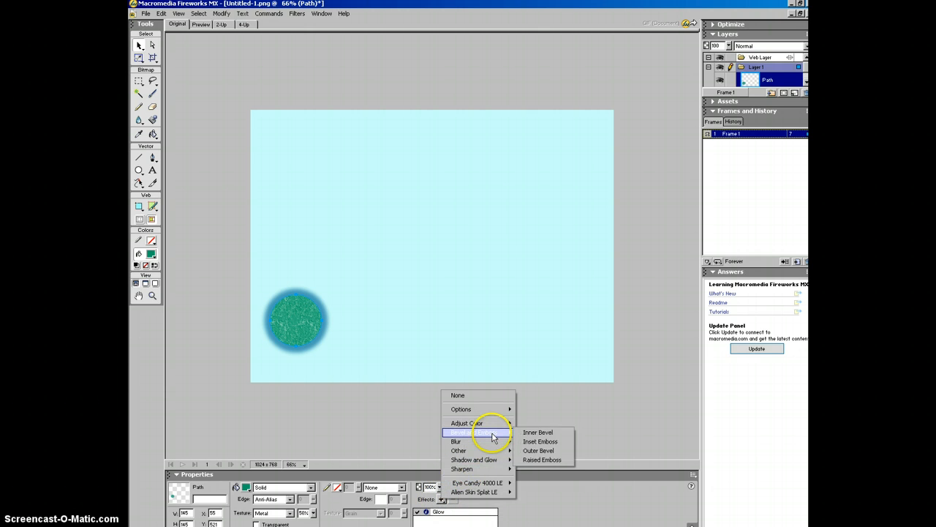
{"action": "left_click", "coordinate": [548, 439]}
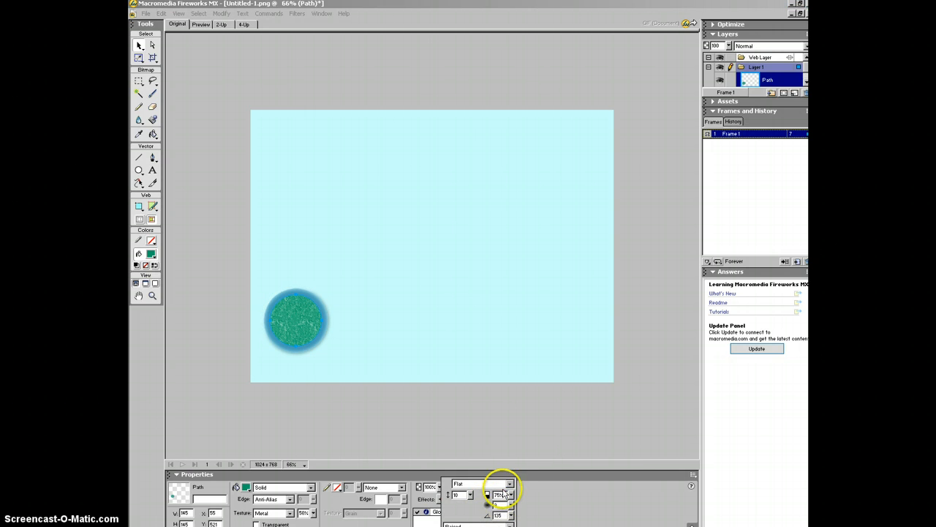
{"action": "left_click", "coordinate": [510, 484]}
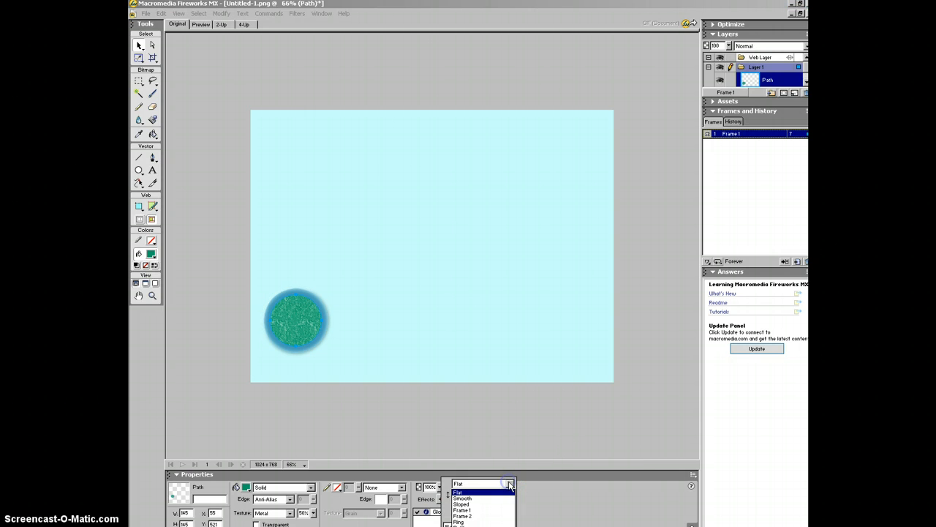
{"action": "left_click", "coordinate": [495, 517]}
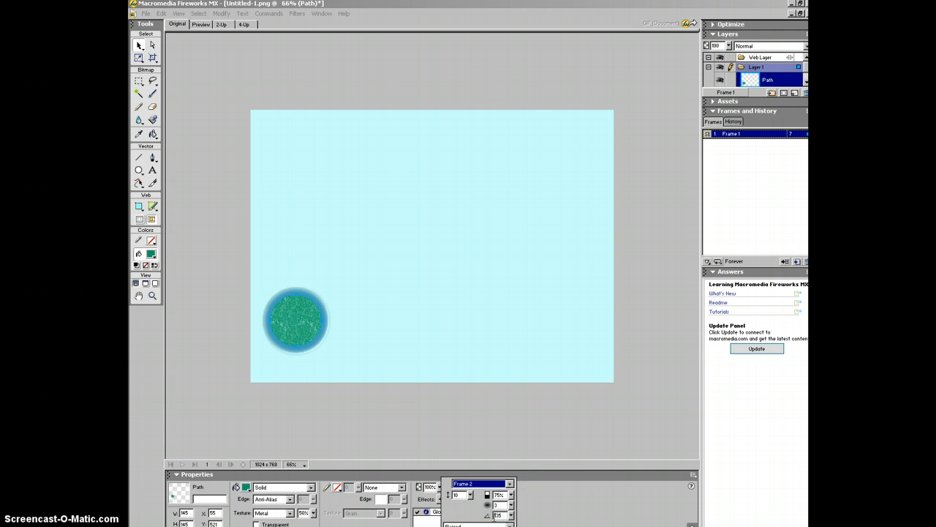
{"action": "left_click", "coordinate": [547, 508]}
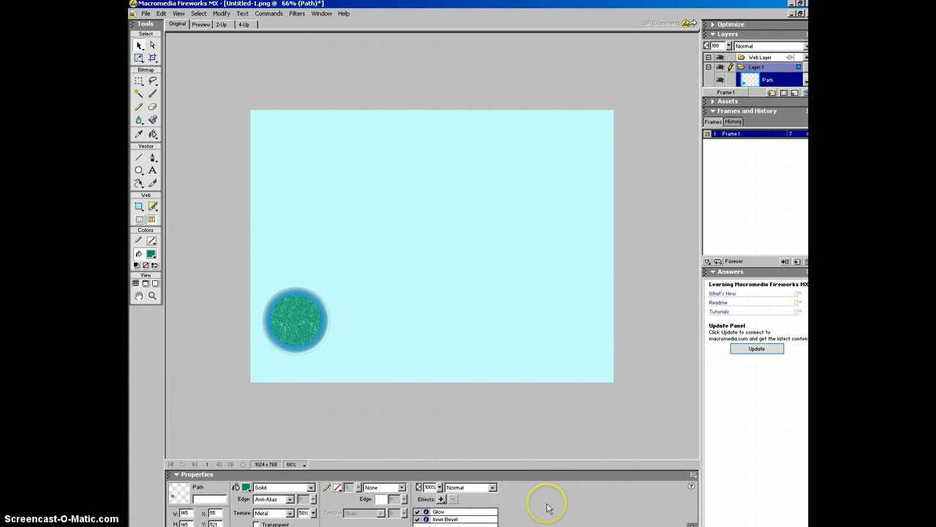
Step: Draw a chain of smaller overlapping green Metal-textured ellipses rising from the top of the glowing circle
{"action": "left_click", "coordinate": [359, 335]}
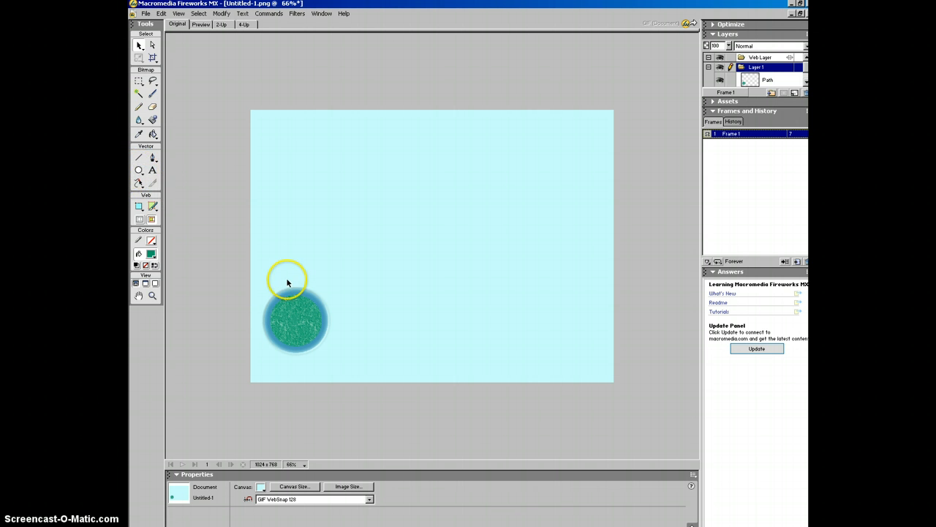
{"action": "left_click", "coordinate": [138, 170]}
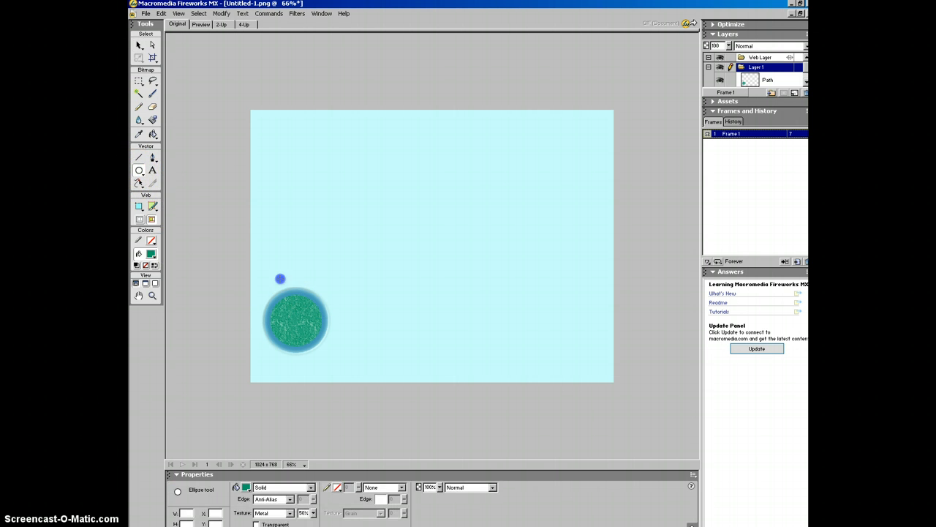
{"action": "left_click_drag", "start_coordinate": [280, 278], "coordinate": [339, 314]}
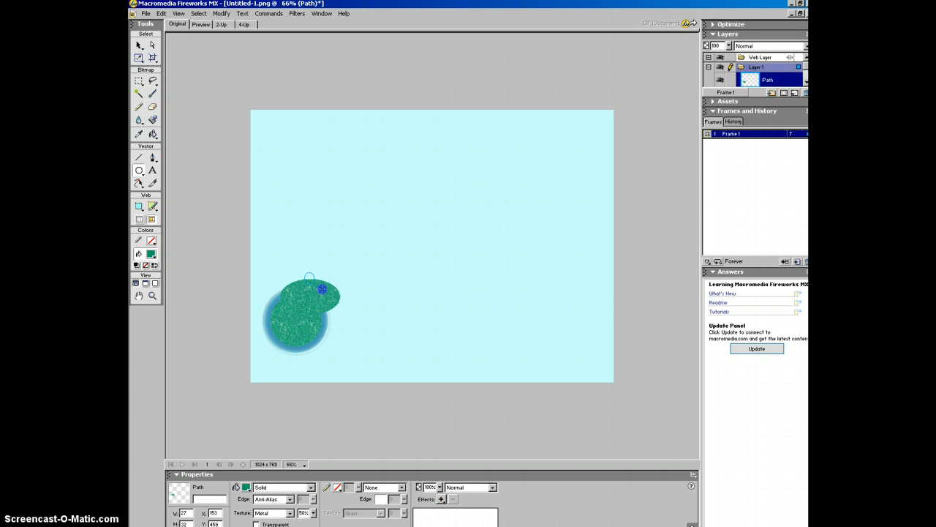
{"action": "left_click_drag", "start_coordinate": [330, 275], "coordinate": [325, 267]}
{"action": "left_click_drag", "start_coordinate": [298, 232], "coordinate": [316, 248]}
{"action": "left_click_drag", "start_coordinate": [296, 226], "coordinate": [310, 236]}
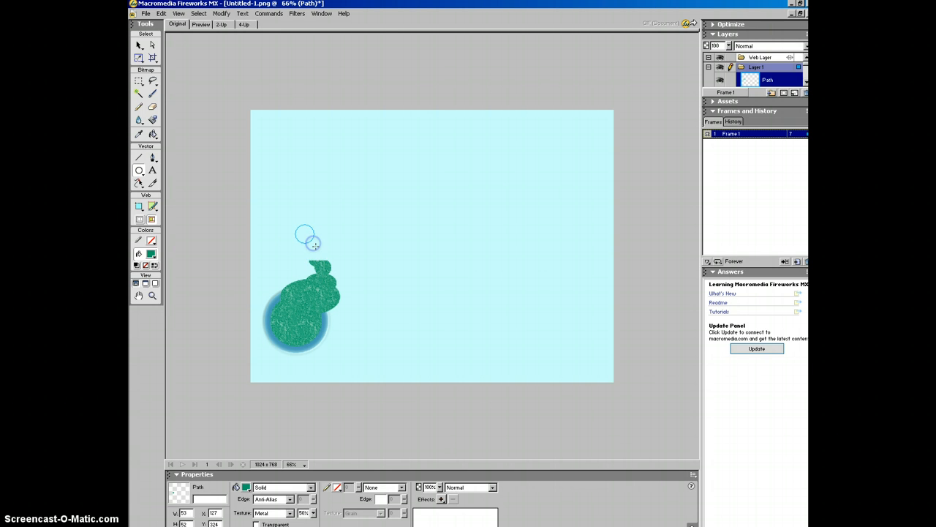
{"action": "left_click_drag", "start_coordinate": [316, 246], "coordinate": [313, 235]}
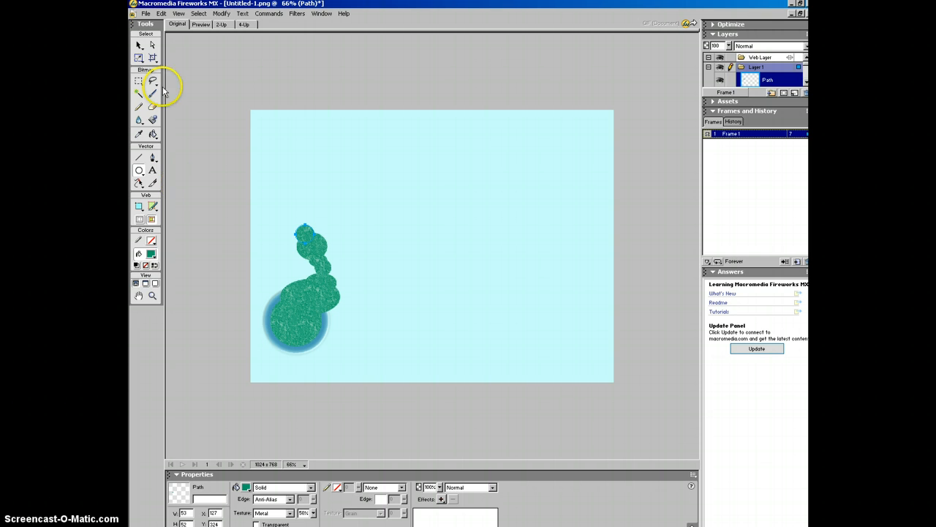
{"action": "left_click", "coordinate": [139, 45]}
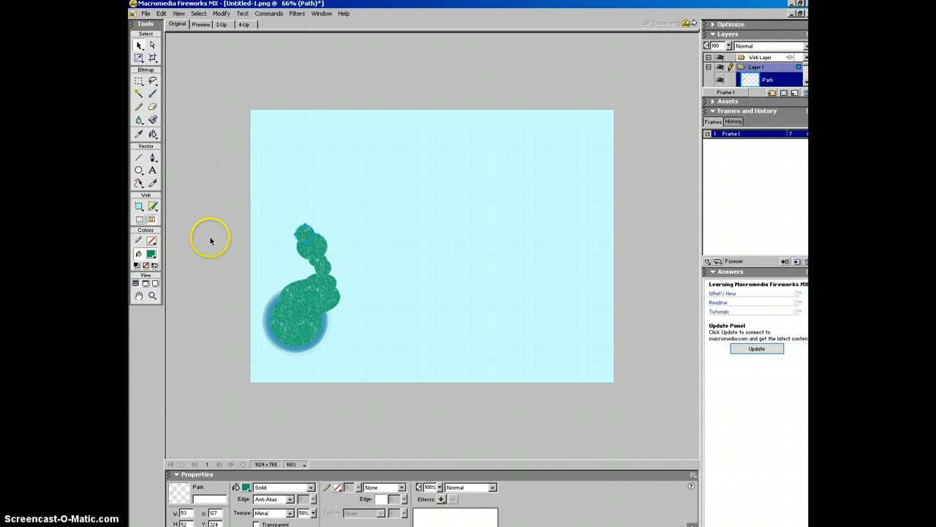
Step: Draw a black diagonal line about 843 by 399 pixels across the canvas's upper right area and set its stroke thickness to 18
{"action": "left_click", "coordinate": [139, 159]}
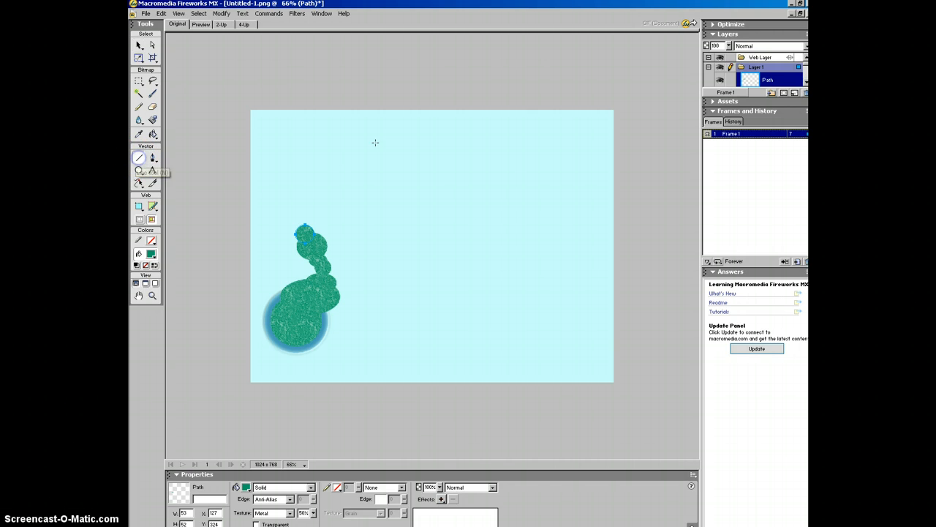
{"action": "mouse_move", "coordinate": [352, 100]}
{"action": "left_mouse_down"}
{"action": "mouse_move", "coordinate": [526, 171]}
{"action": "mouse_move", "coordinate": [652, 241]}
{"action": "left_mouse_up"}
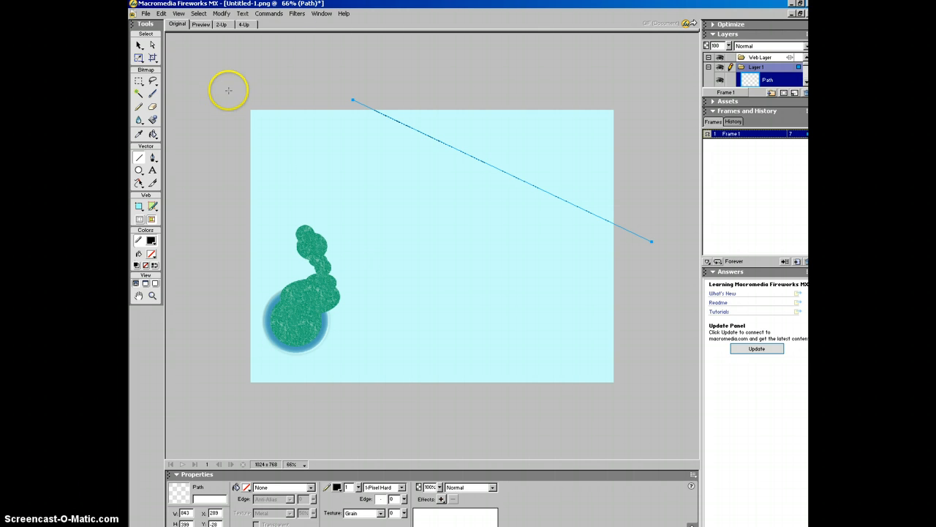
{"action": "left_click", "coordinate": [359, 487]}
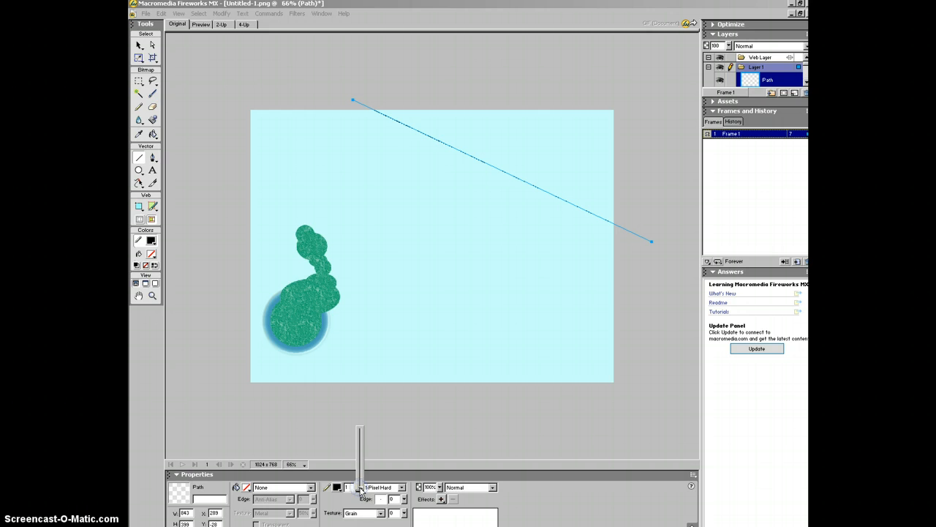
{"action": "left_click_drag", "start_coordinate": [360, 491], "coordinate": [362, 476]}
{"action": "left_click", "coordinate": [400, 429]}
{"action": "left_click", "coordinate": [458, 514]}
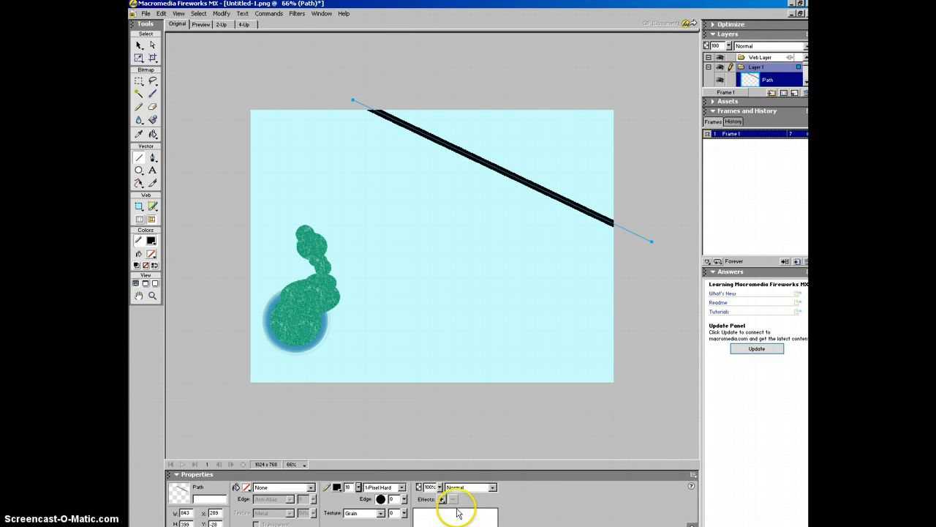
Step: Add a red Glow effect to the diagonal line with a halo offset of 25
{"action": "left_click", "coordinate": [442, 499]}
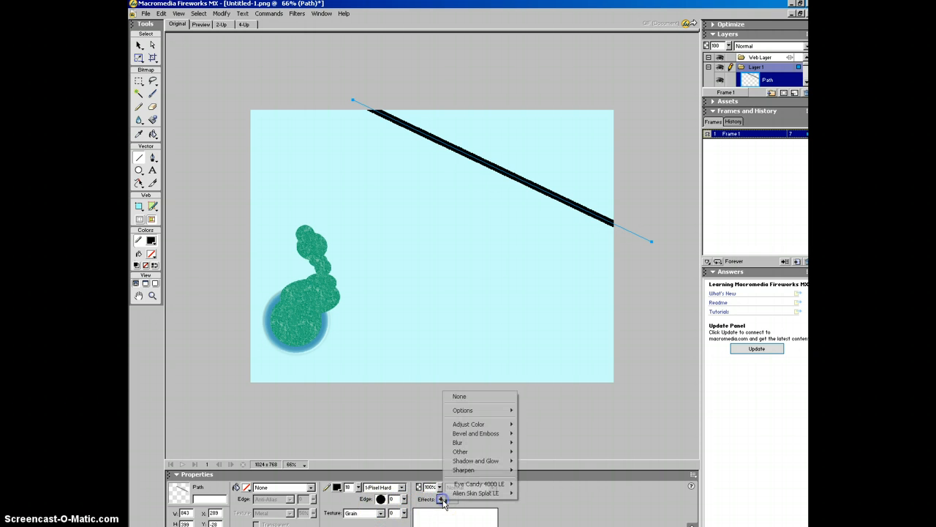
{"action": "mouse_move", "coordinate": [481, 457]}
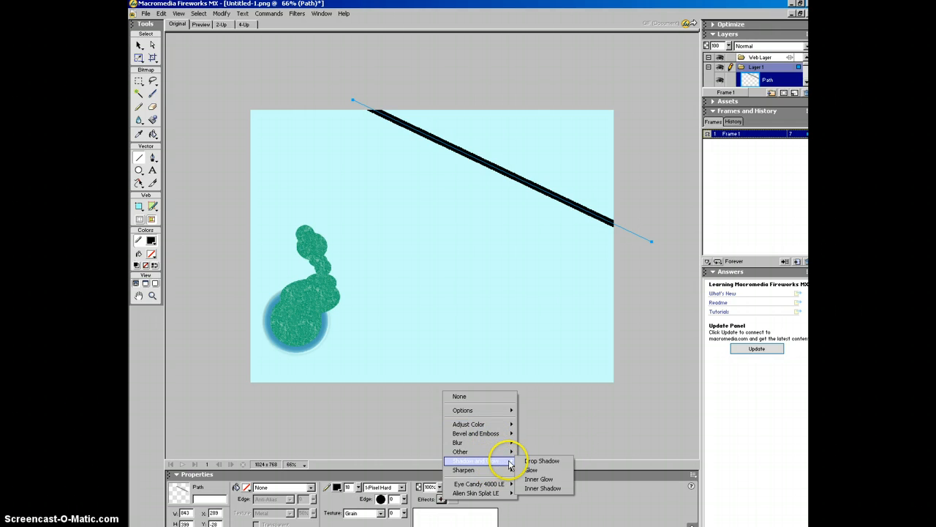
{"action": "left_click", "coordinate": [533, 469]}
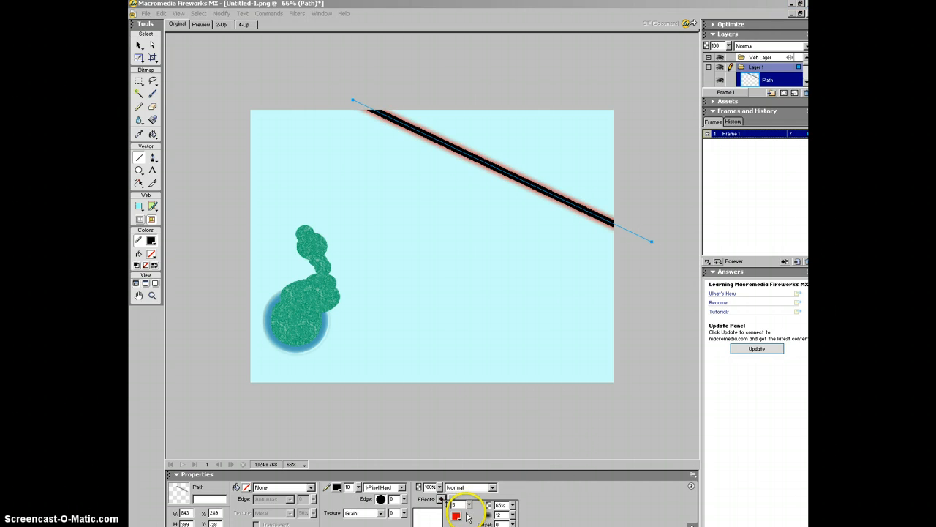
{"action": "left_click_drag", "start_coordinate": [469, 505], "coordinate": [480, 485]}
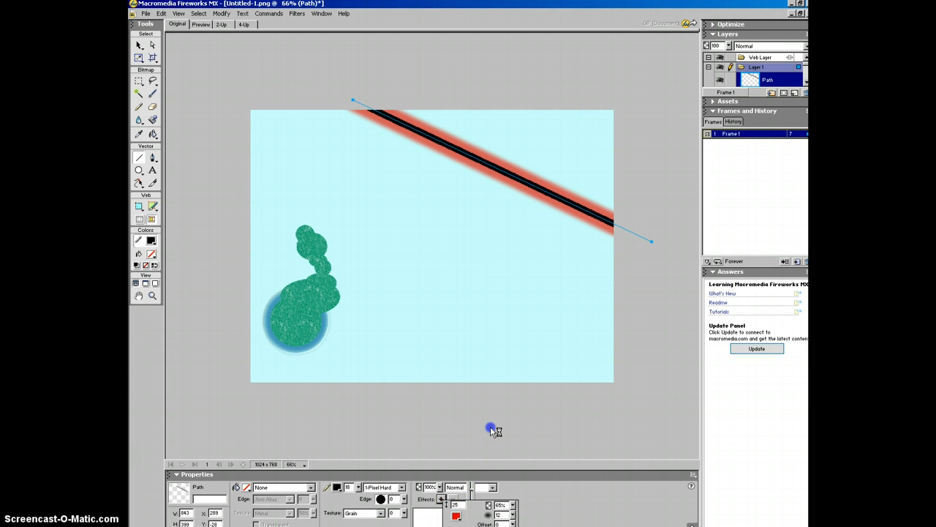
{"action": "left_click", "coordinate": [490, 426]}
Step: Add an Inner Bevel effect to the diagonal line with a Flat edge shape and a width of 22
{"action": "left_click", "coordinate": [441, 498]}
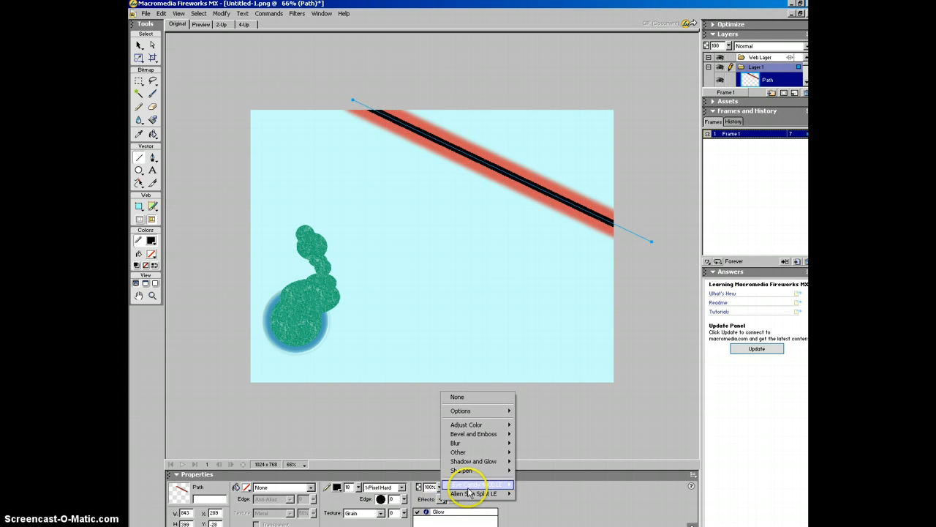
{"action": "mouse_move", "coordinate": [504, 438]}
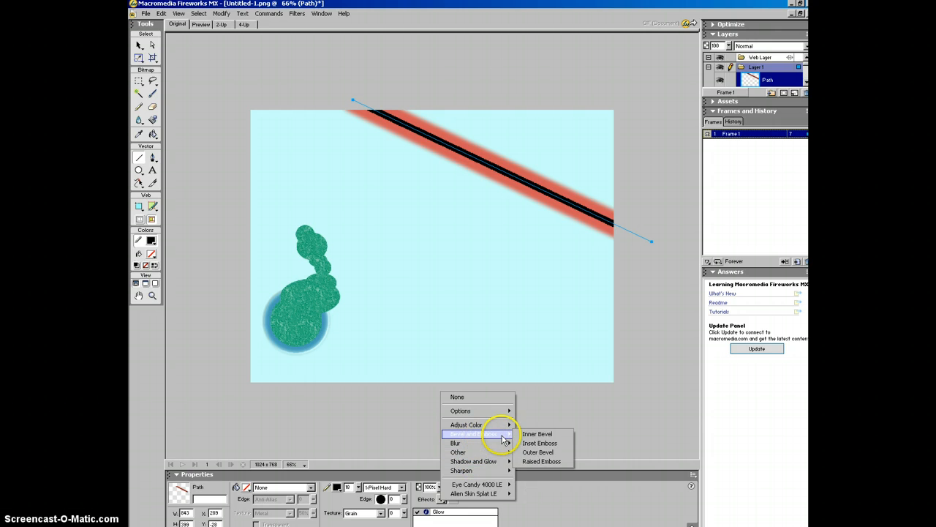
{"action": "left_click", "coordinate": [548, 454]}
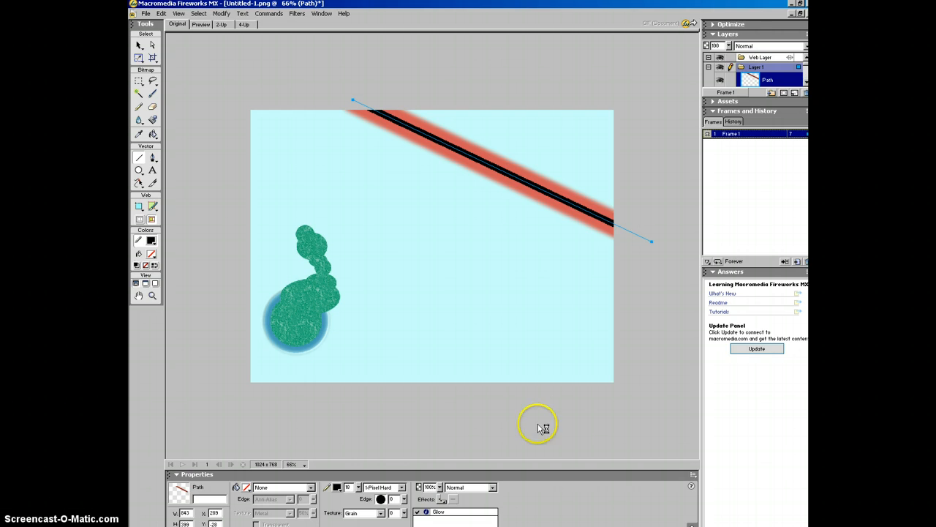
{"action": "left_click_drag", "start_coordinate": [469, 497], "coordinate": [452, 410]}
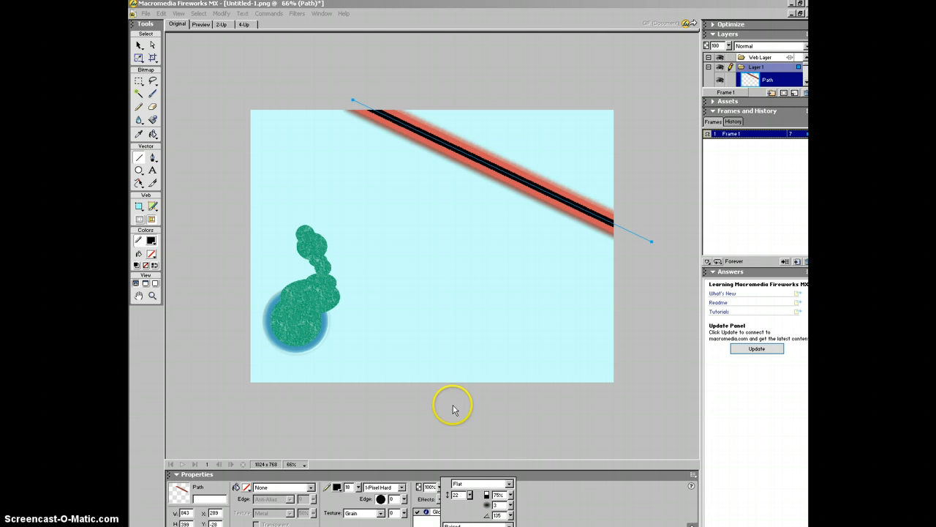
{"action": "left_click", "coordinate": [452, 410]}
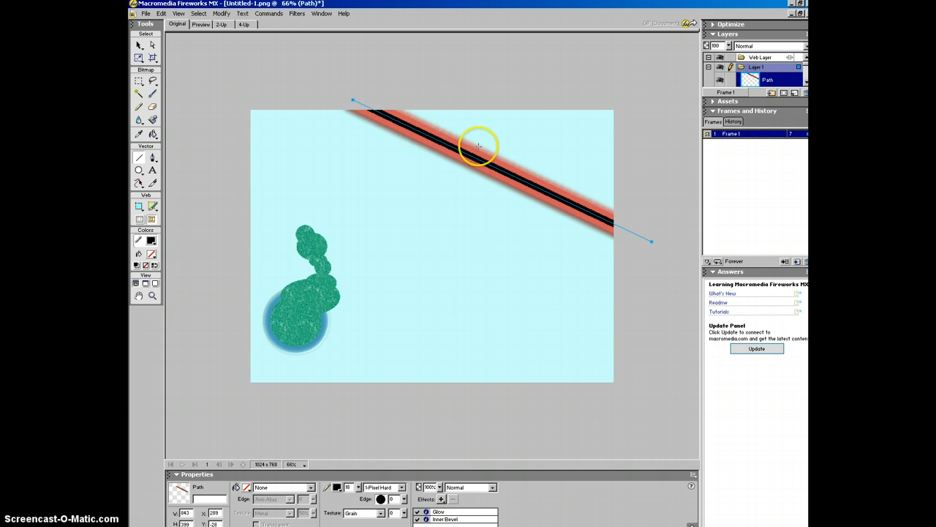
Step: Reshape the left half of the line with the Freeform tool, pulling one spike down-left and a second one out of its side
{"action": "left_click", "coordinate": [138, 186]}
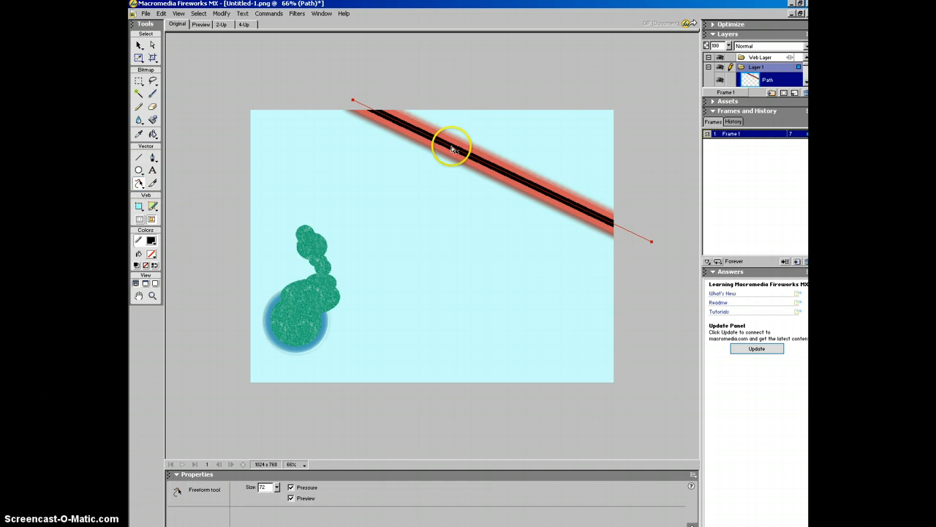
{"action": "mouse_move", "coordinate": [451, 142]}
{"action": "left_mouse_down"}
{"action": "mouse_move", "coordinate": [420, 184]}
{"action": "mouse_move", "coordinate": [388, 217]}
{"action": "left_mouse_up"}
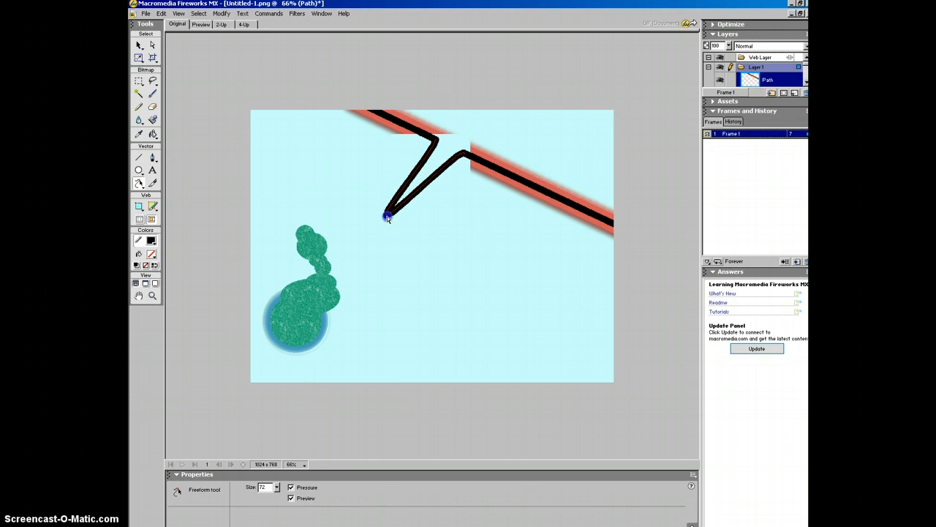
{"action": "left_click", "coordinate": [412, 179]}
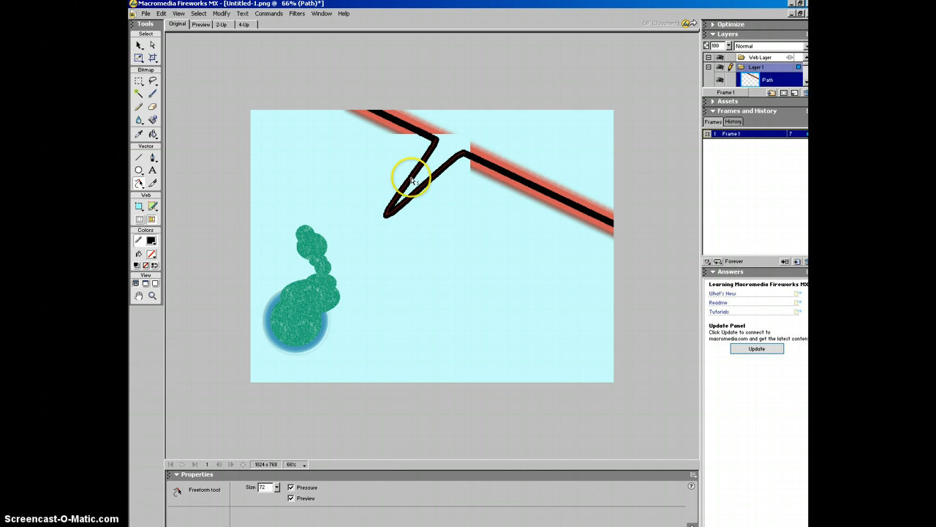
{"action": "left_click_drag", "start_coordinate": [412, 180], "coordinate": [379, 159]}
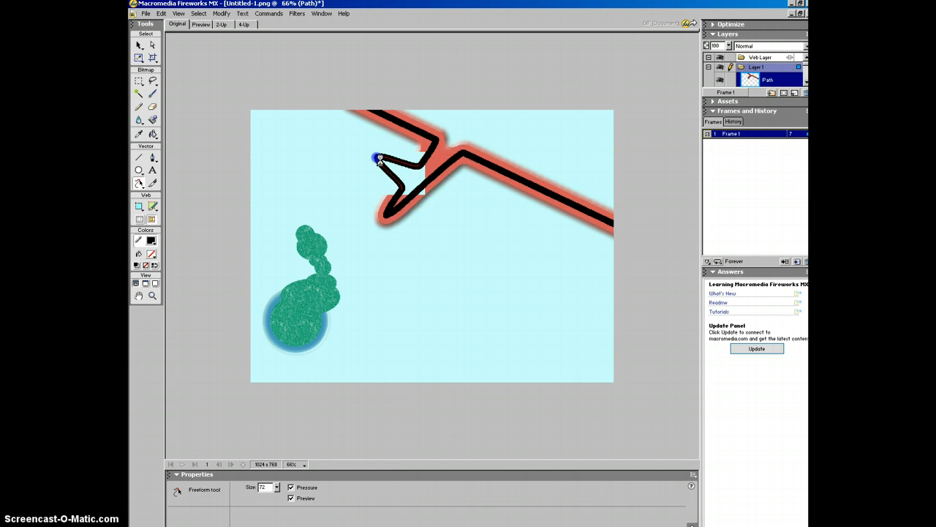
Step: Bend the right half of the line with the Freeform tool into small kinks and a tall upward spike near its middle
{"action": "left_click", "coordinate": [504, 173]}
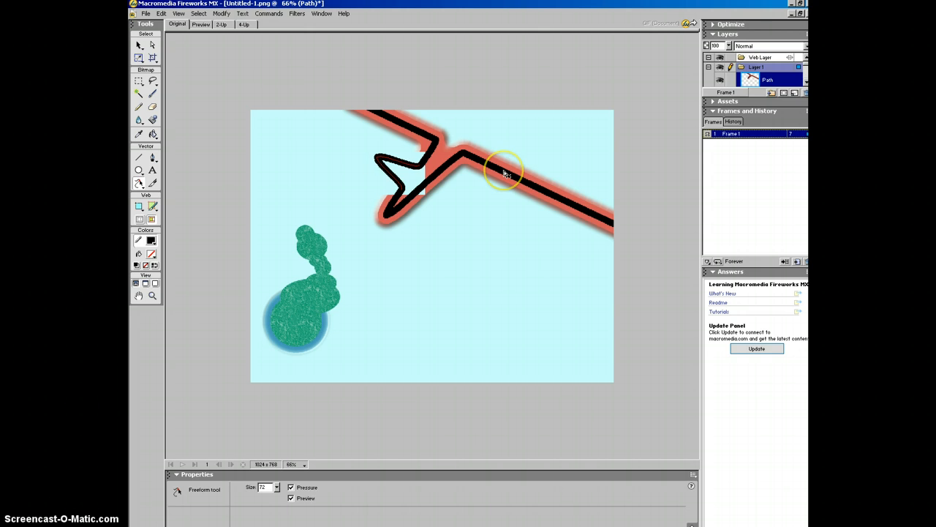
{"action": "mouse_move", "coordinate": [504, 173]}
{"action": "left_mouse_down"}
{"action": "mouse_move", "coordinate": [579, 155]}
{"action": "mouse_move", "coordinate": [549, 172]}
{"action": "left_mouse_up"}
{"action": "left_click", "coordinate": [534, 178]}
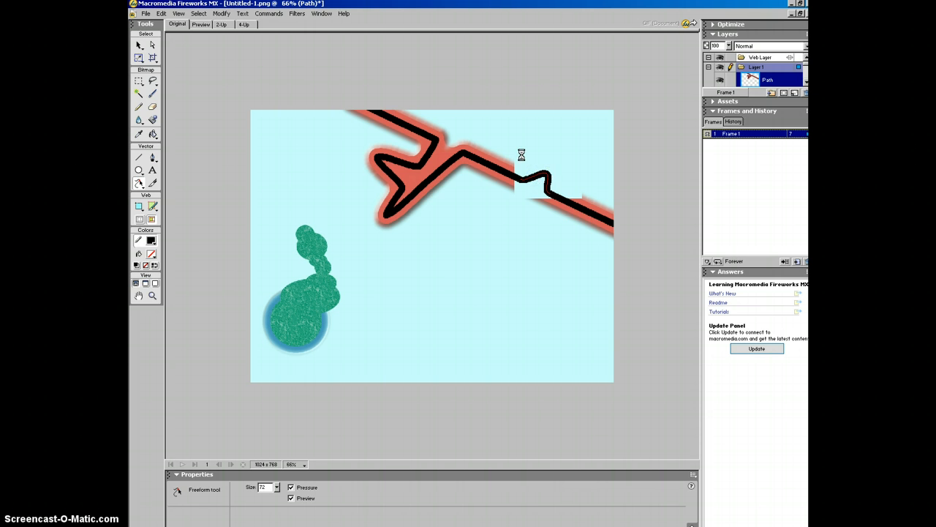
{"action": "left_click", "coordinate": [530, 178]}
{"action": "left_click", "coordinate": [566, 203]}
{"action": "left_click", "coordinate": [585, 212]}
{"action": "left_click_drag", "start_coordinate": [565, 205], "coordinate": [566, 207]}
{"action": "left_click_drag", "start_coordinate": [522, 172], "coordinate": [516, 136]}
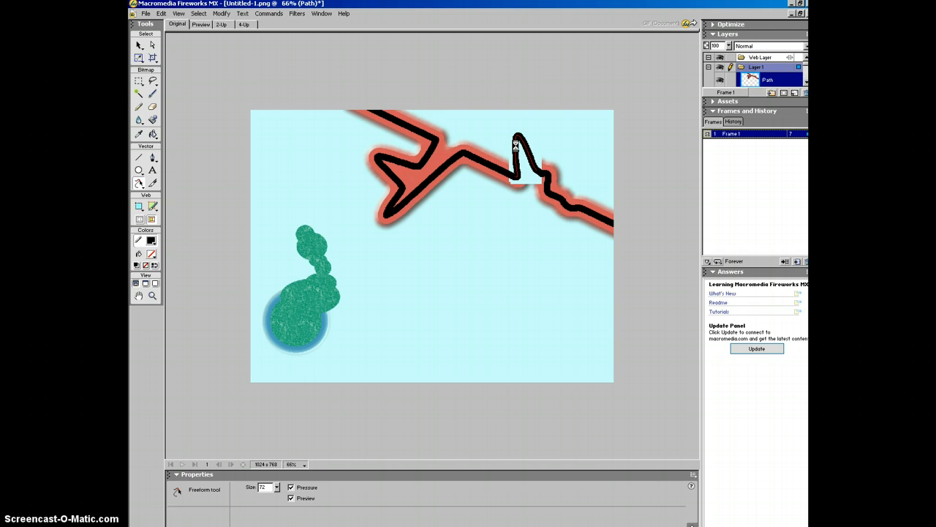
{"action": "left_click", "coordinate": [495, 204]}
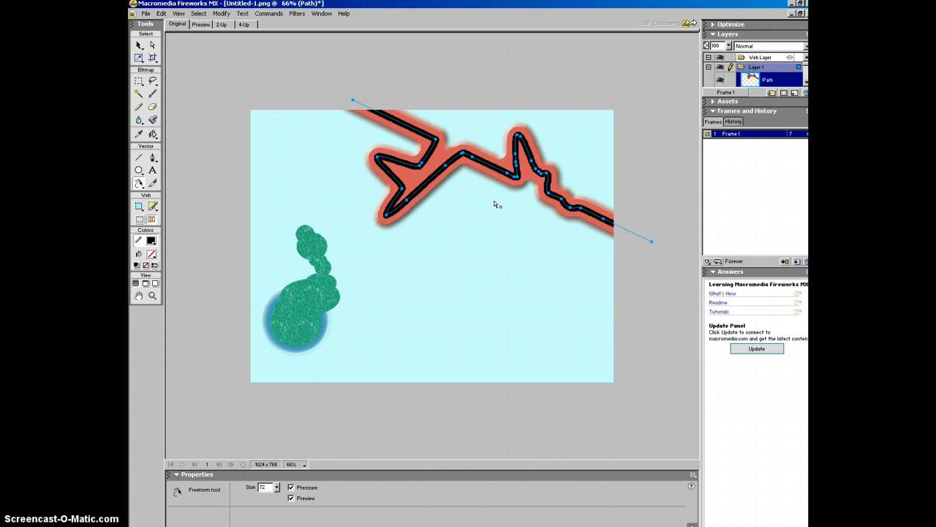